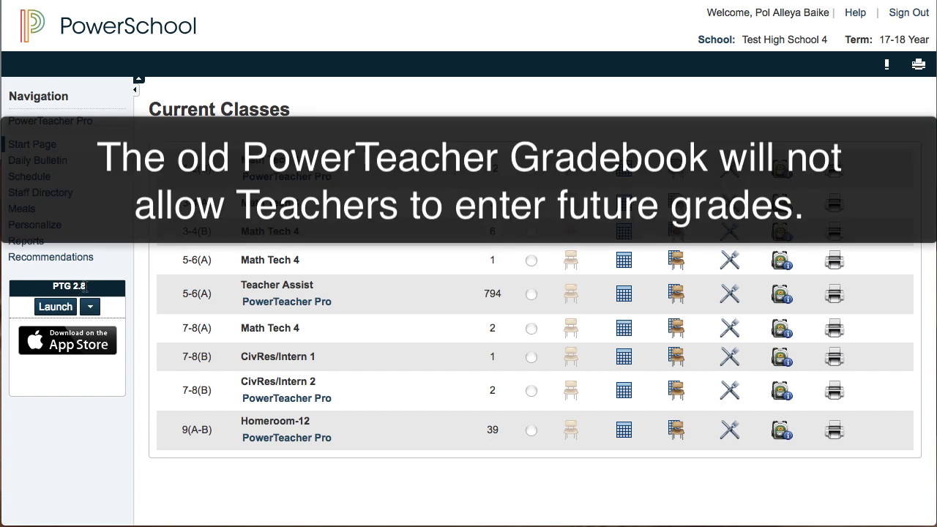
pyautogui.moveTo(73, 524); pyautogui.dragTo(87, 418)
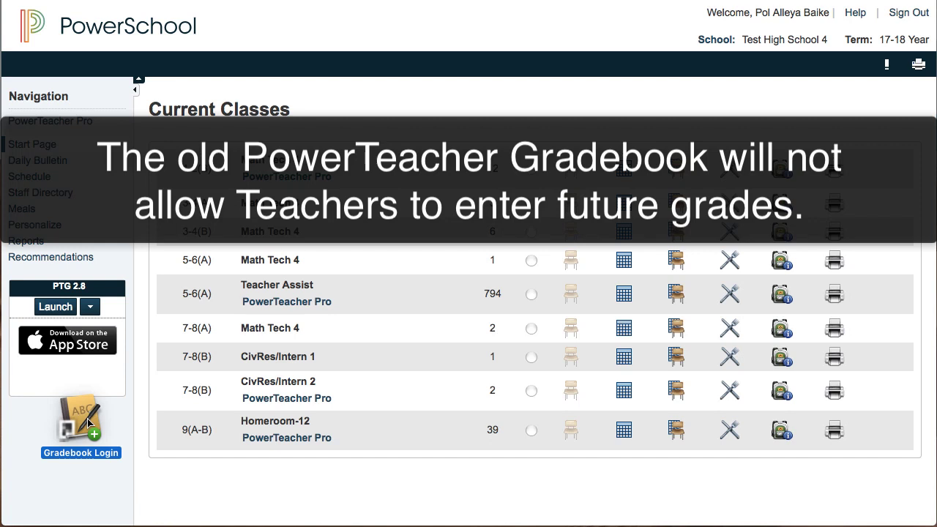
pyautogui.moveTo(87, 418); pyautogui.dragTo(66, 526)
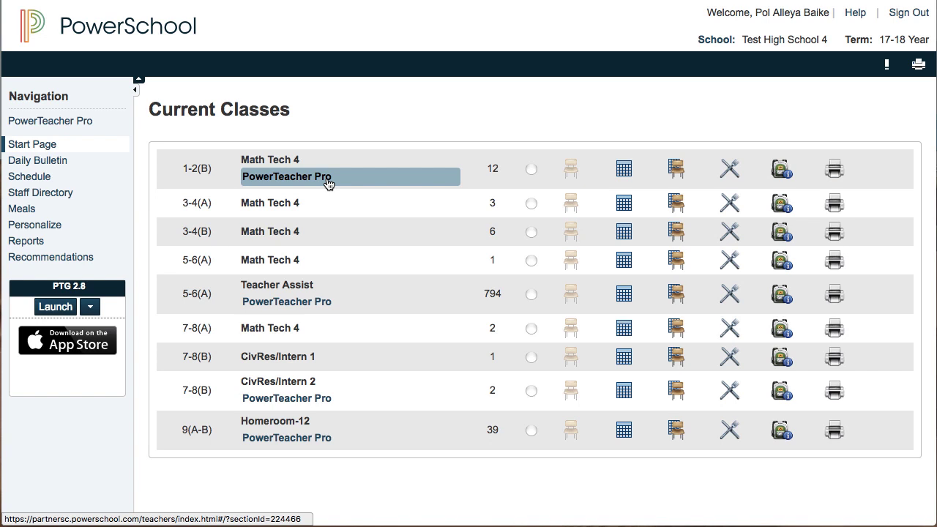
pyautogui.moveTo(73, 523); pyautogui.dragTo(60, 410)
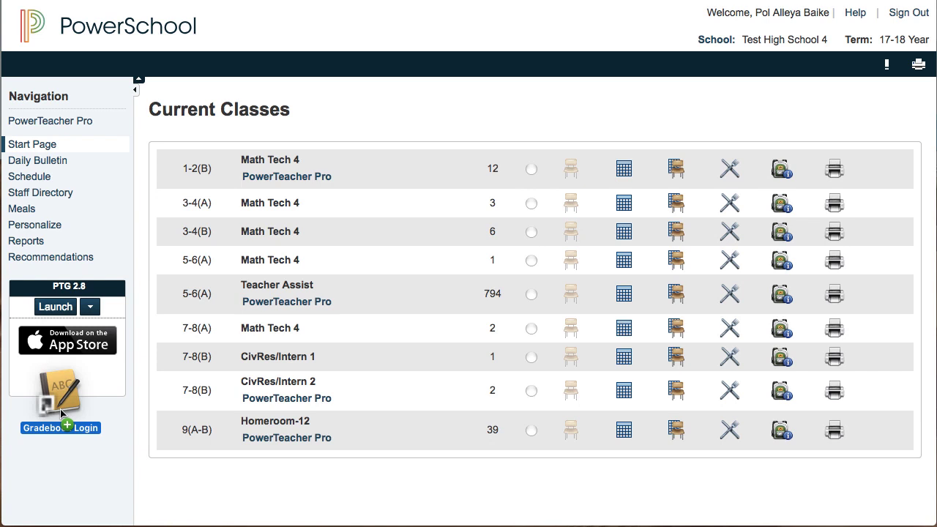
pyautogui.moveTo(60, 409); pyautogui.dragTo(60, 408)
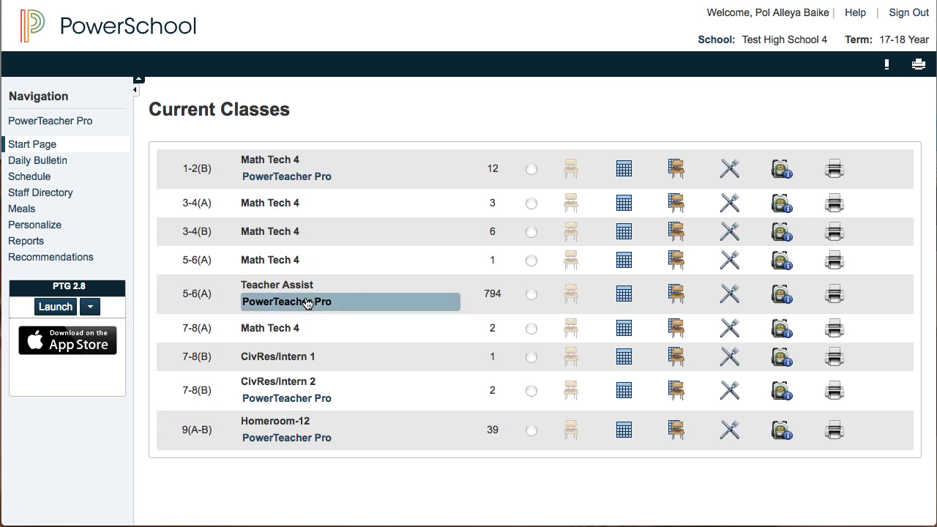
# Step: Launch PowerTeacher Pro for 9(A-B) Homeroom-12, landing on its empty Q4 Assignments page
pyautogui.click(304, 439)
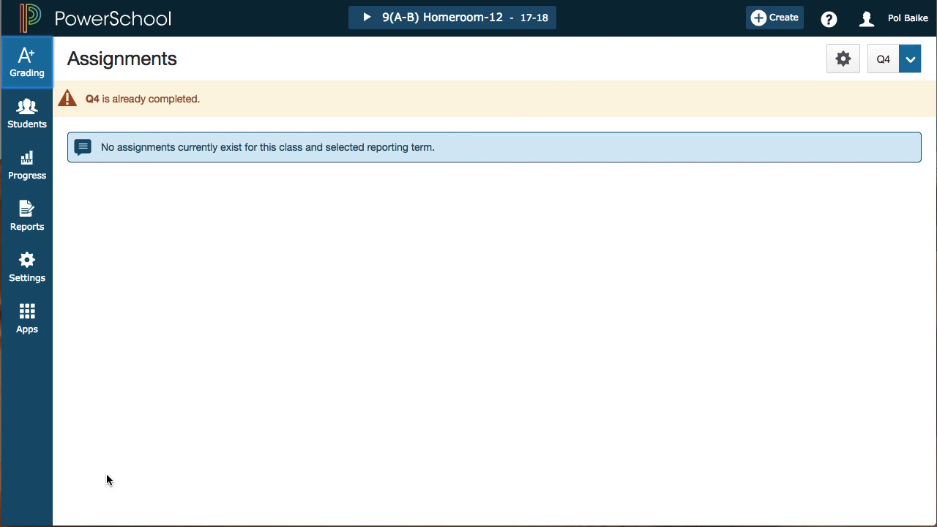
pyautogui.moveTo(110, 526); pyautogui.dragTo(73, 526)
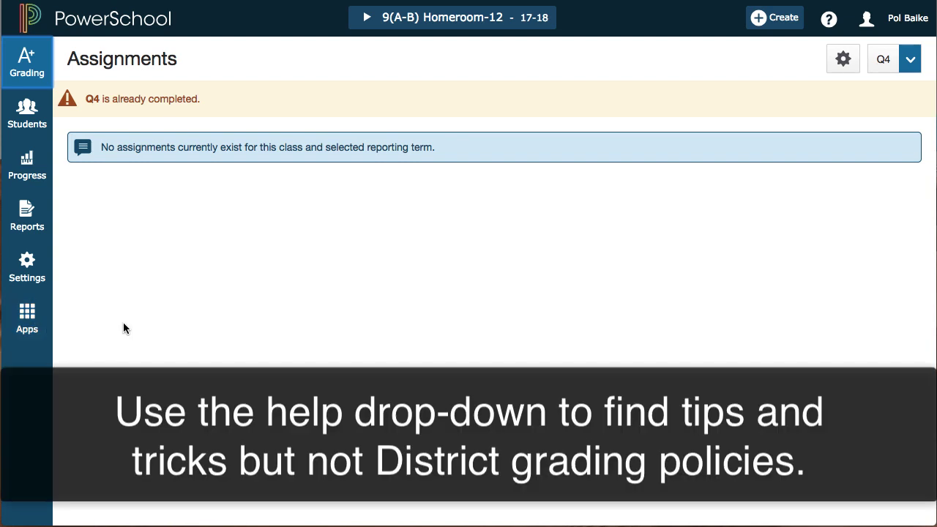
# Step: Start the Getting Started welcome tour, then open Help at the Final Grade Status topic
pyautogui.click(828, 19)
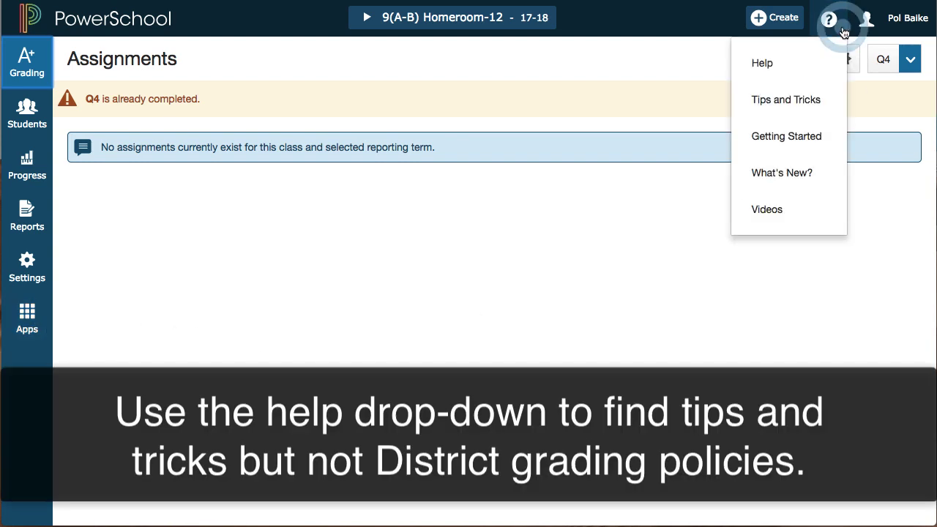
pyautogui.click(794, 145)
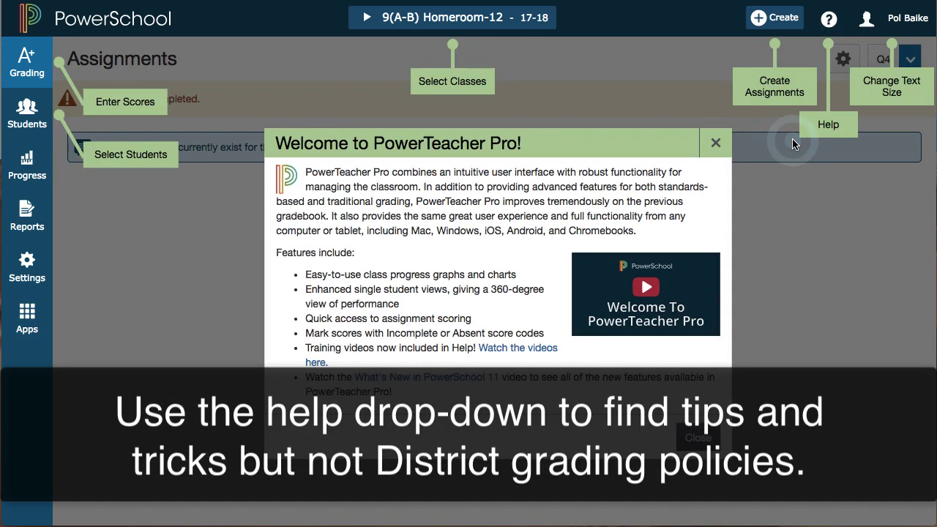
pyautogui.click(830, 20)
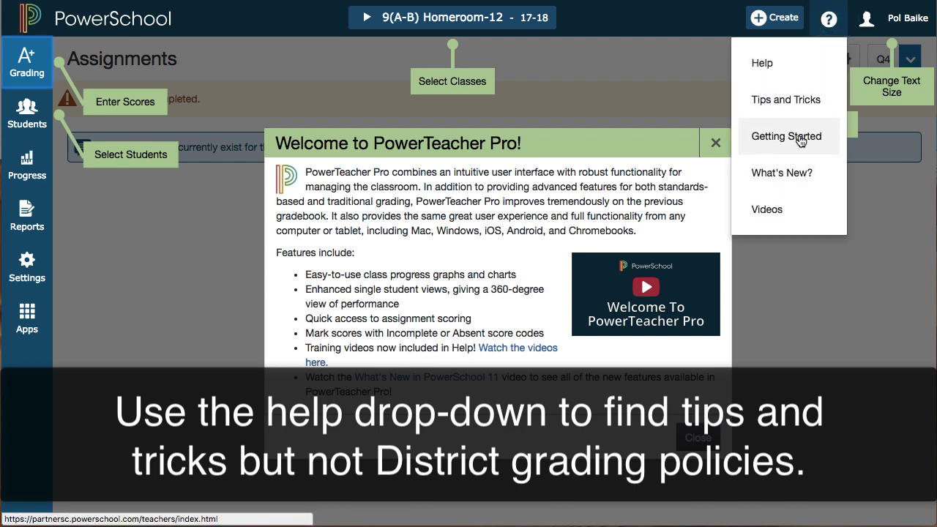
pyautogui.click(796, 312)
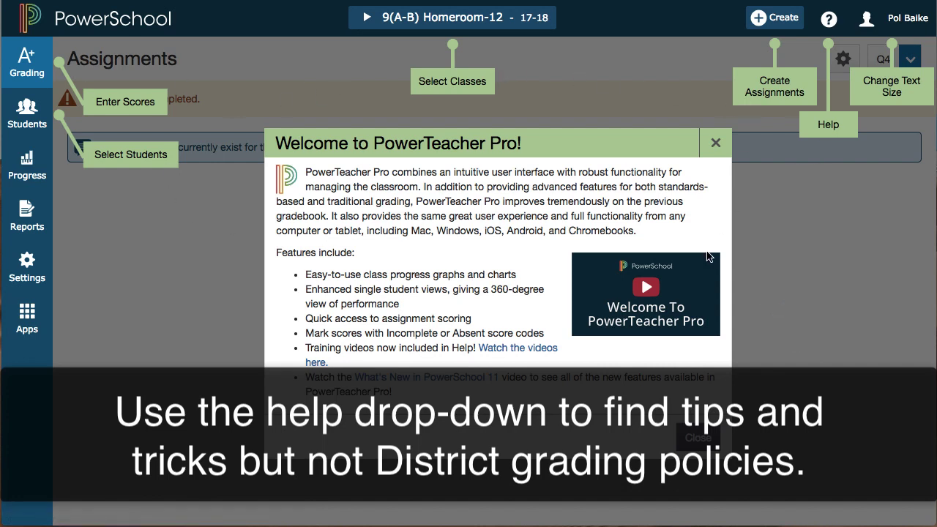
pyautogui.click(826, 32)
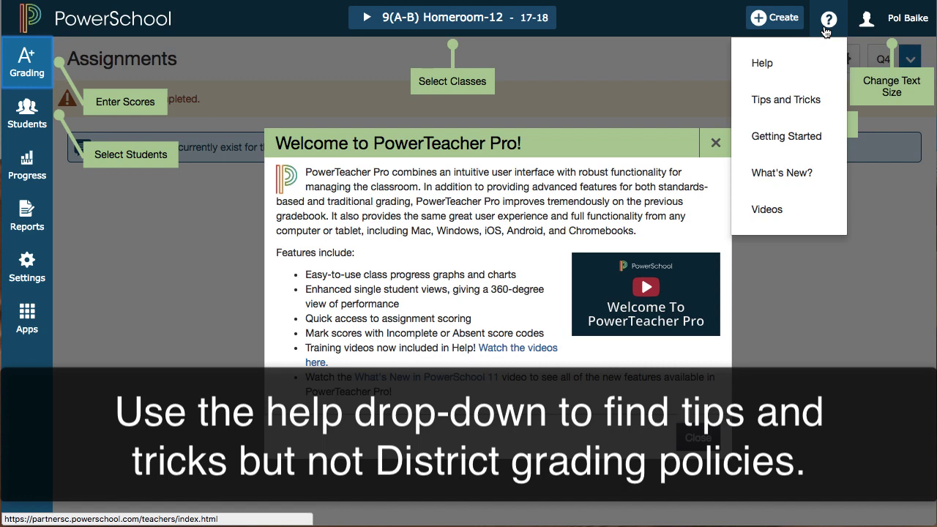
pyautogui.click(812, 67)
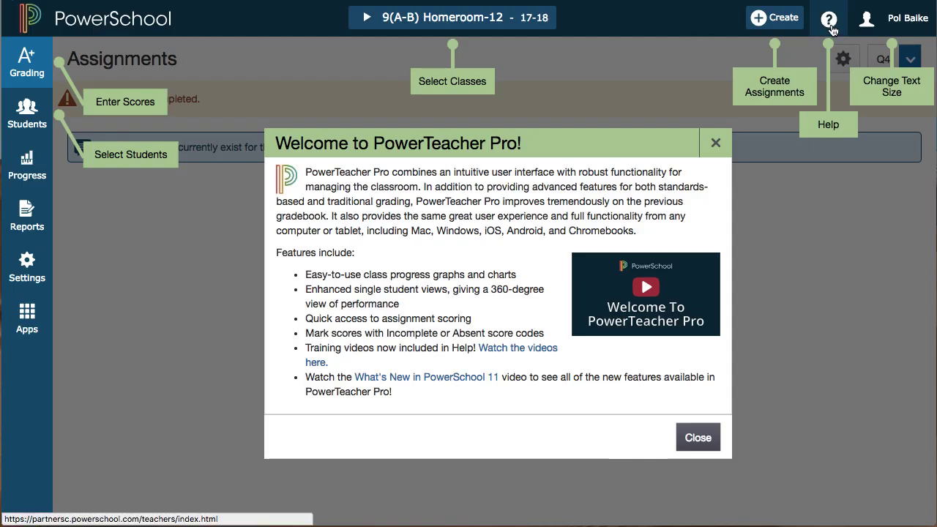
# Step: Return from the help site to Homeroom-12 Assignments with the Welcome overview showing
pyautogui.click(832, 29)
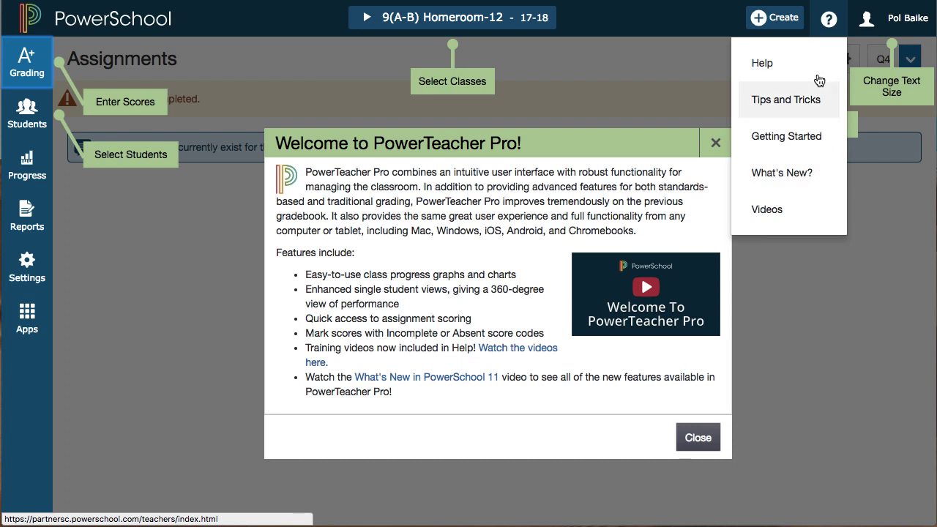
# Step: Dismiss the help menu and Welcome overview, then show the user menu's Small/Medium/Large sizes
pyautogui.click(841, 334)
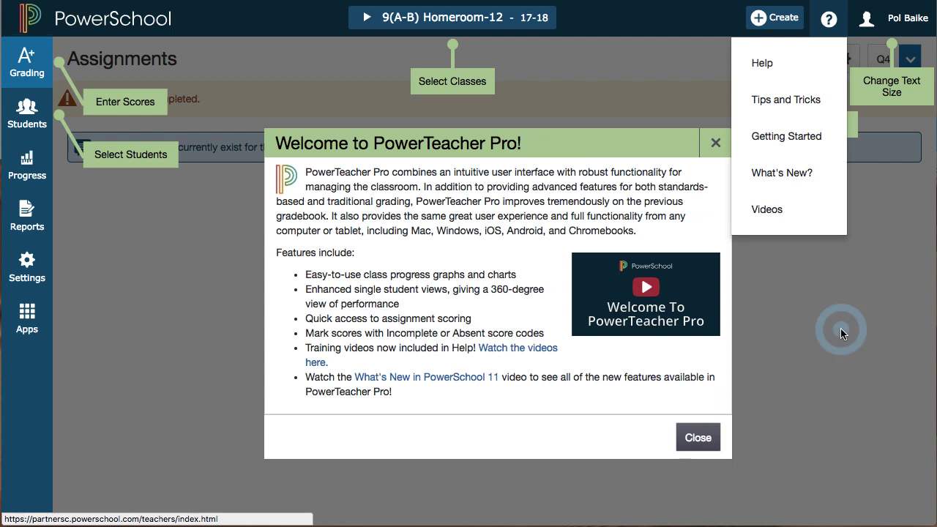
pyautogui.click(715, 143)
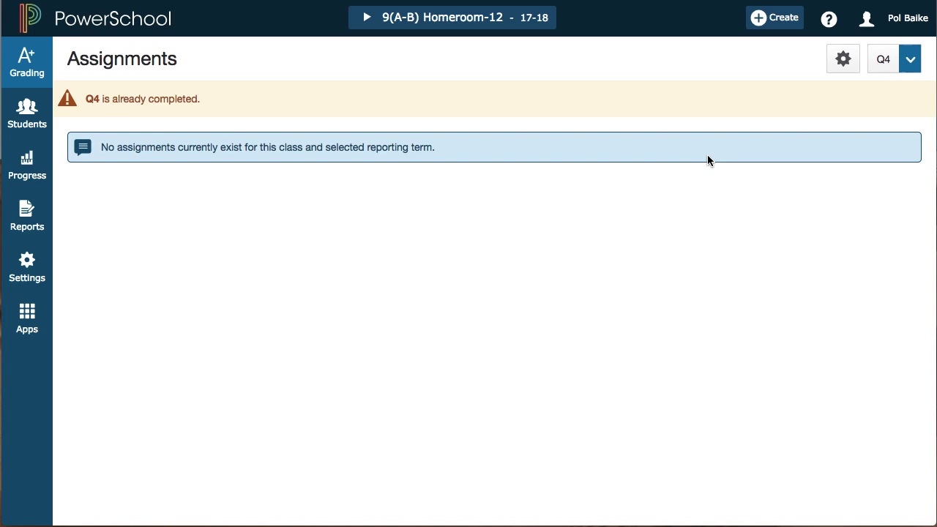
pyautogui.click(905, 25)
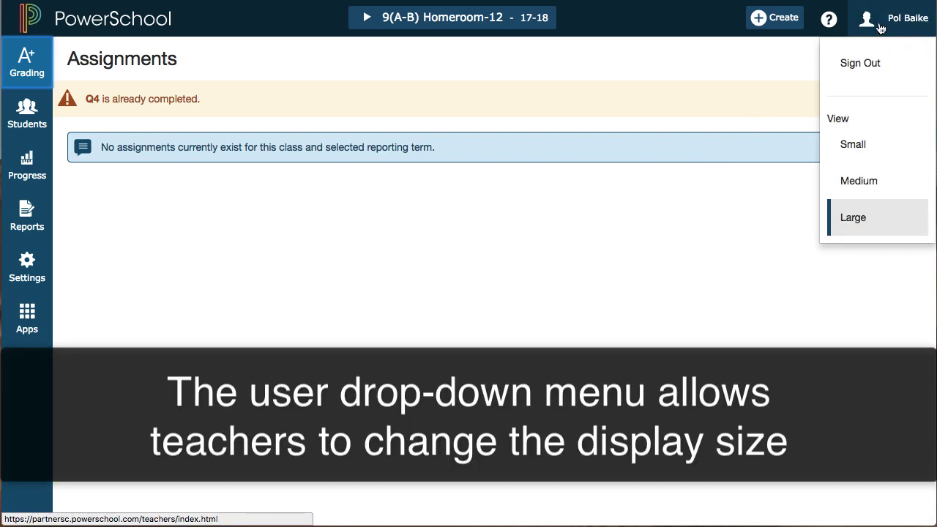
# Step: Apply the Large display size, switch to Small, then switch back to Large
pyautogui.click(876, 215)
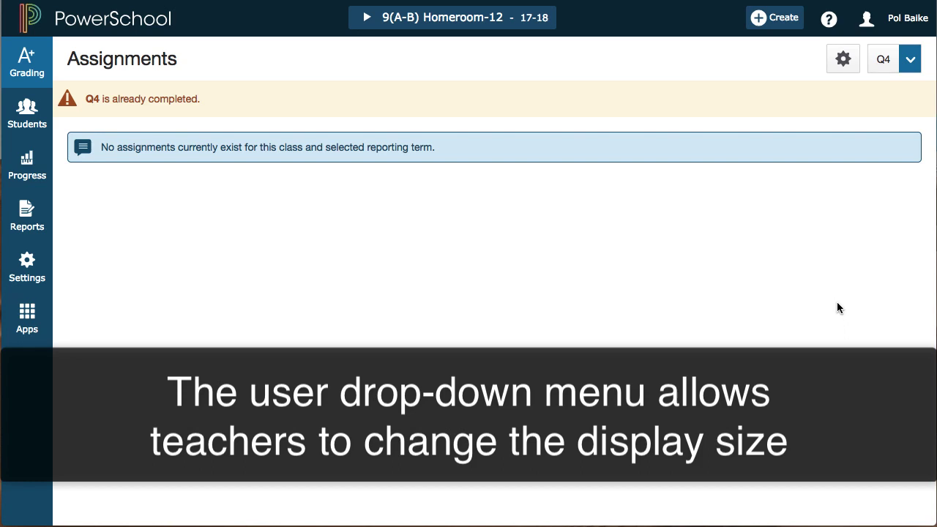
pyautogui.click(903, 18)
pyautogui.click(903, 161)
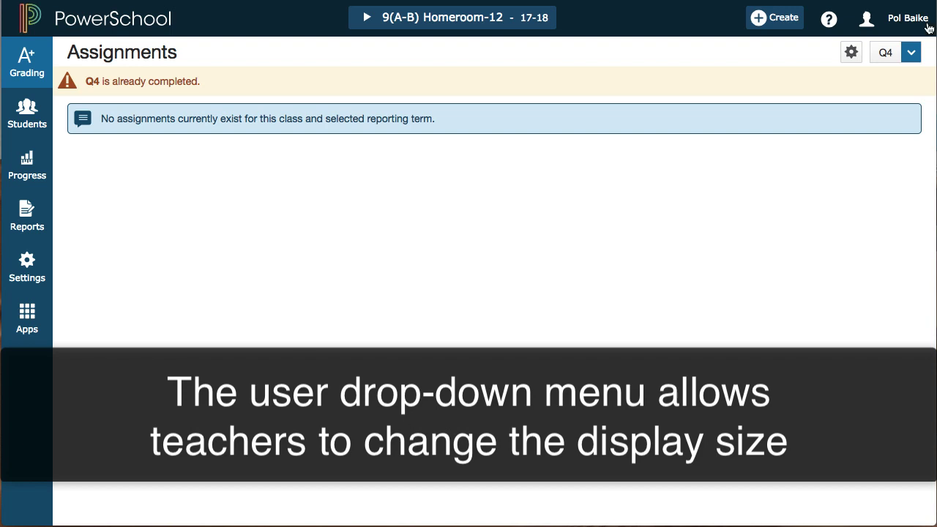
pyautogui.click(903, 18)
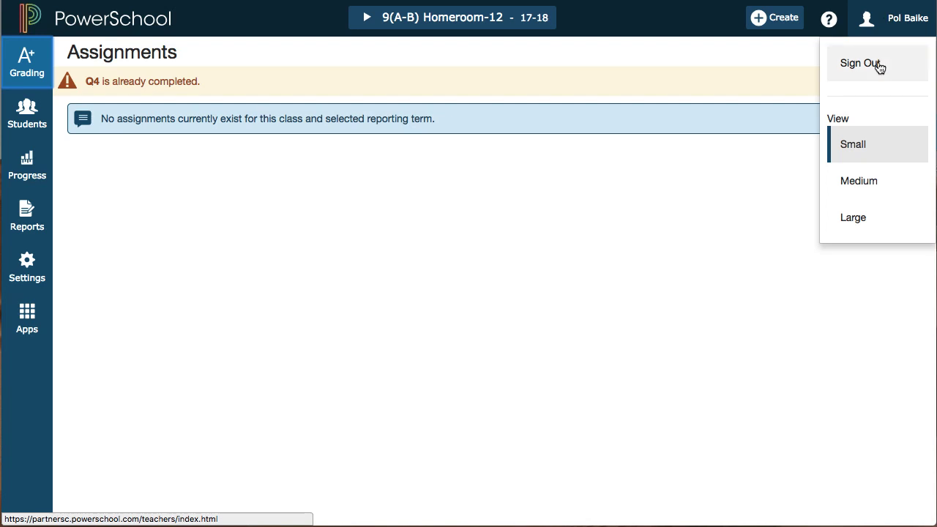
pyautogui.click(861, 231)
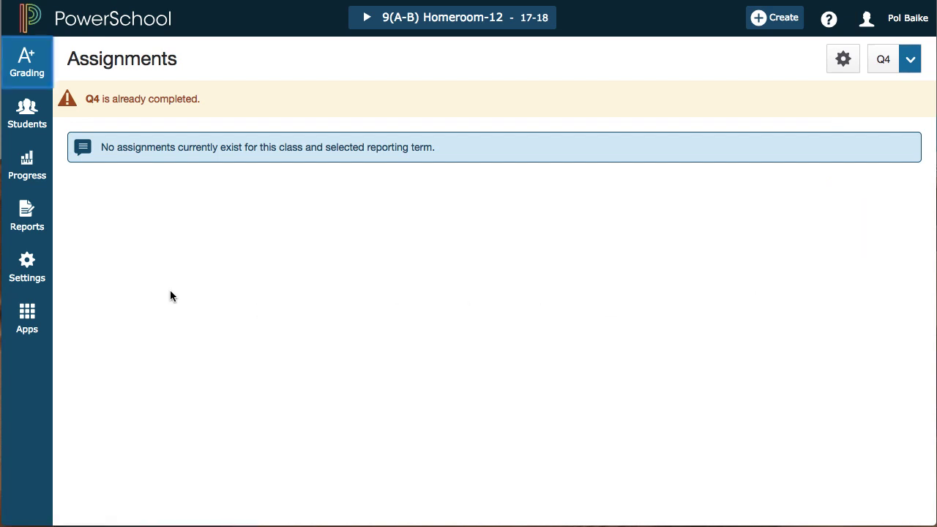
# Step: On the Settings > Display Settings page, uncheck Show Standards Pages and Links
pyautogui.click(22, 277)
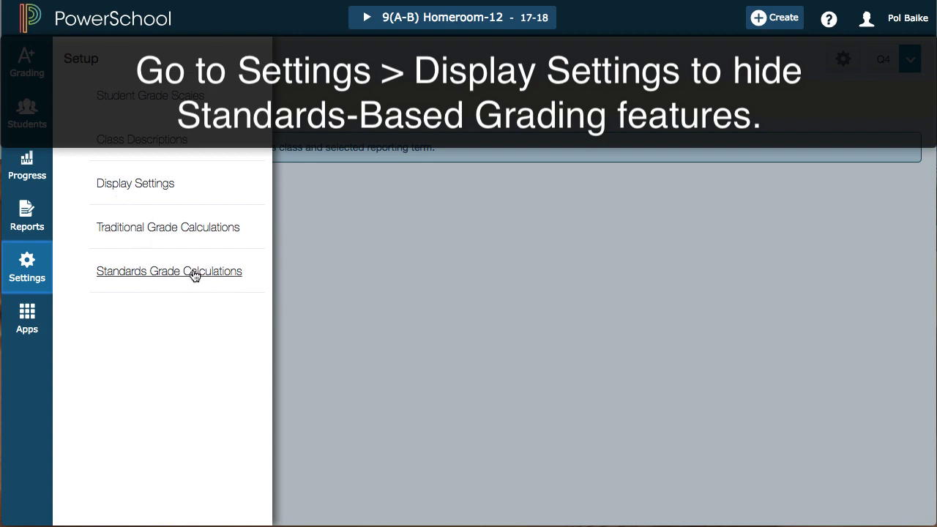
pyautogui.click(109, 198)
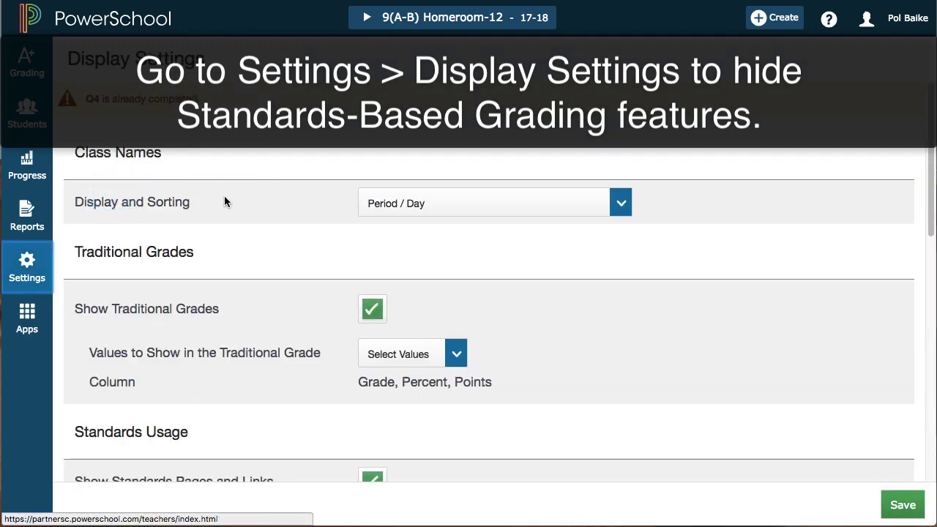
pyautogui.scroll(-3, 223, 448)
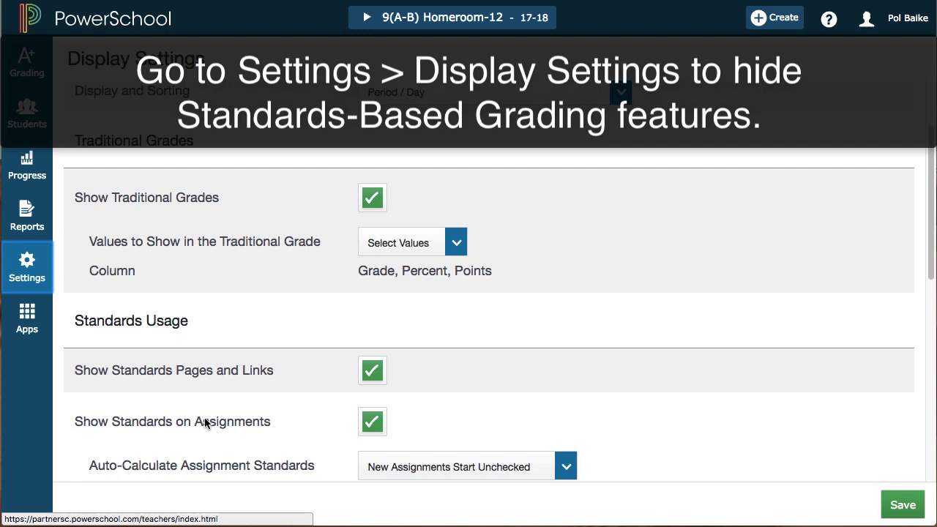
pyautogui.click(372, 373)
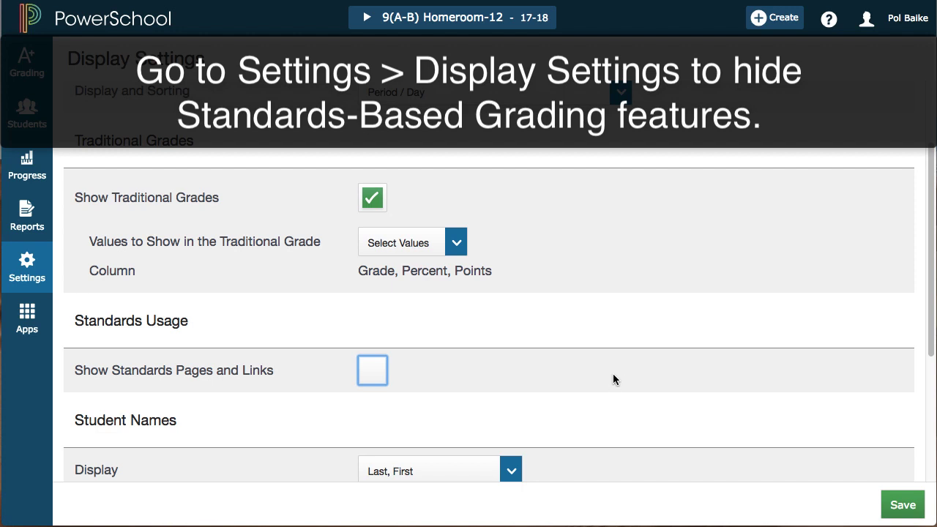
pyautogui.scroll(-1, 612, 378)
pyautogui.scroll(-3, 613, 378)
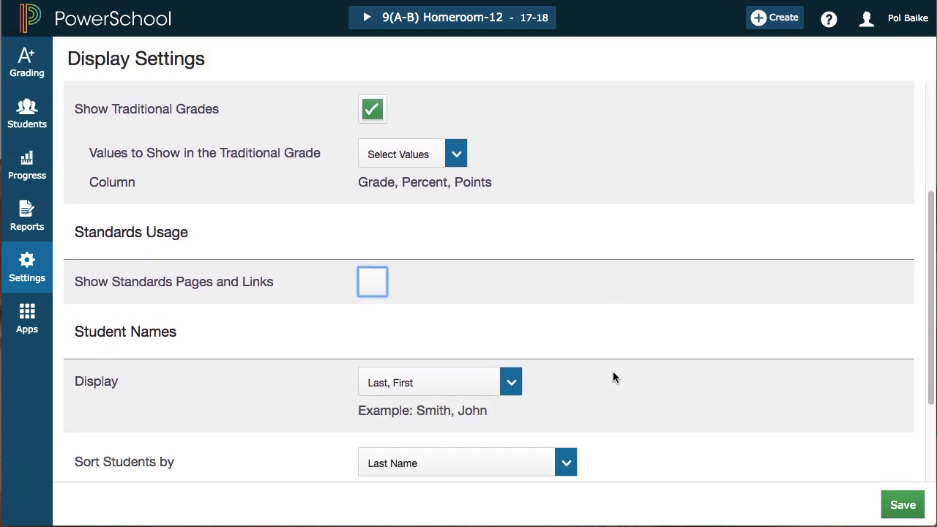
pyautogui.scroll(-4, 613, 373)
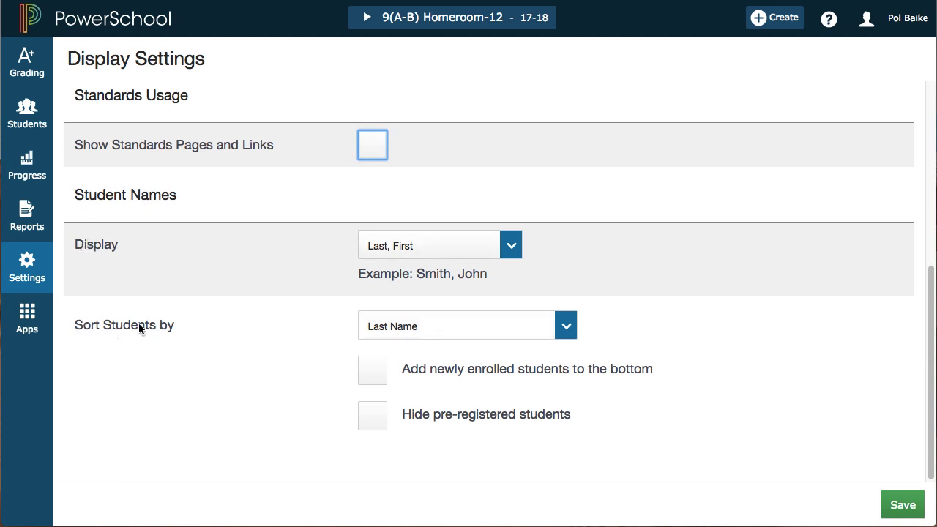
# Step: Keep sorting by Last Name, turn off adding new students to the bottom, and save
pyautogui.click(451, 326)
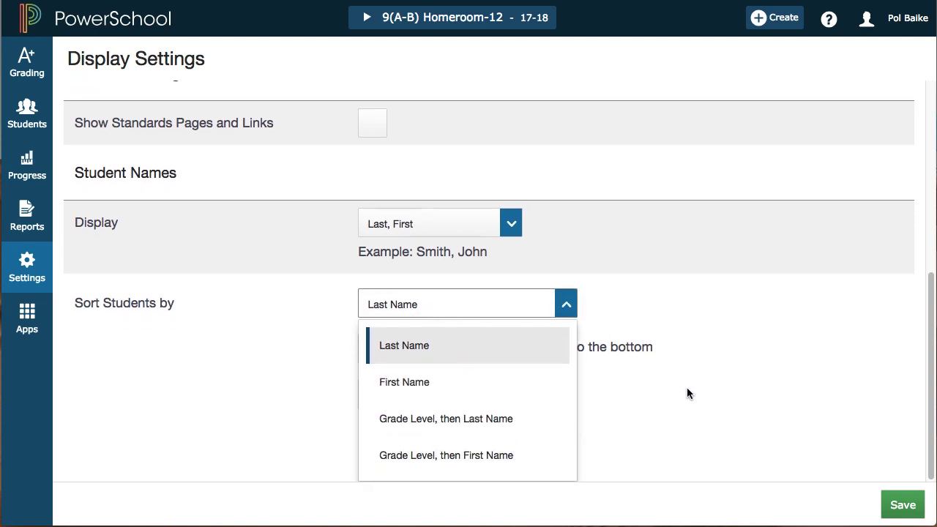
pyautogui.click(776, 419)
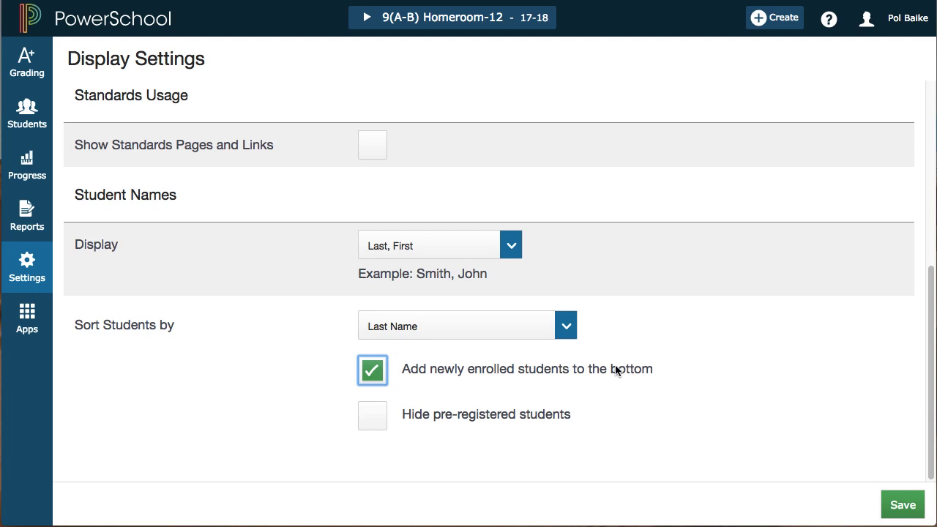
pyautogui.click(372, 372)
pyautogui.click(373, 373)
pyautogui.click(374, 375)
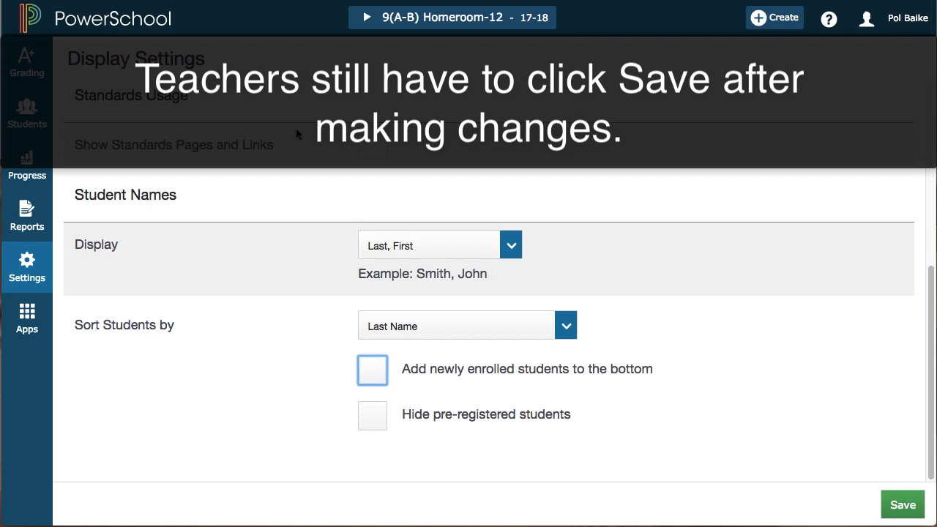
pyautogui.click(900, 505)
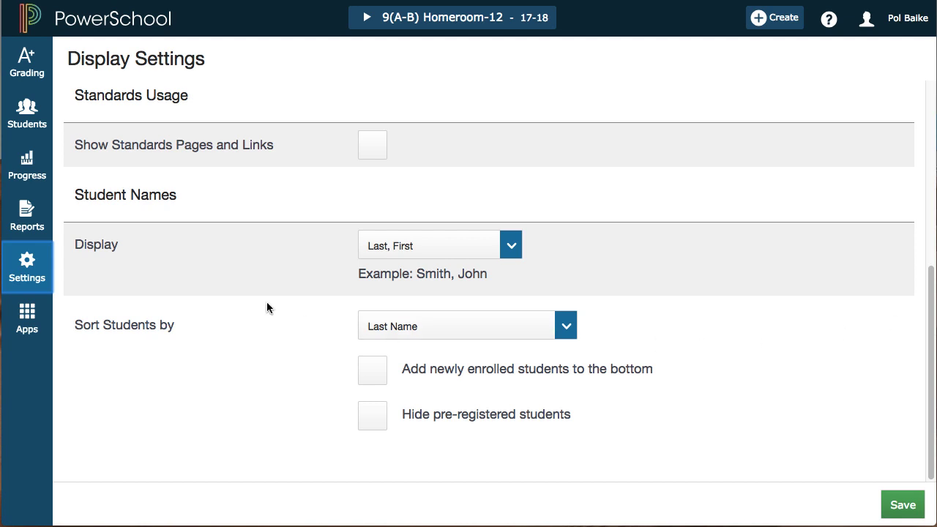
pyautogui.click(27, 267)
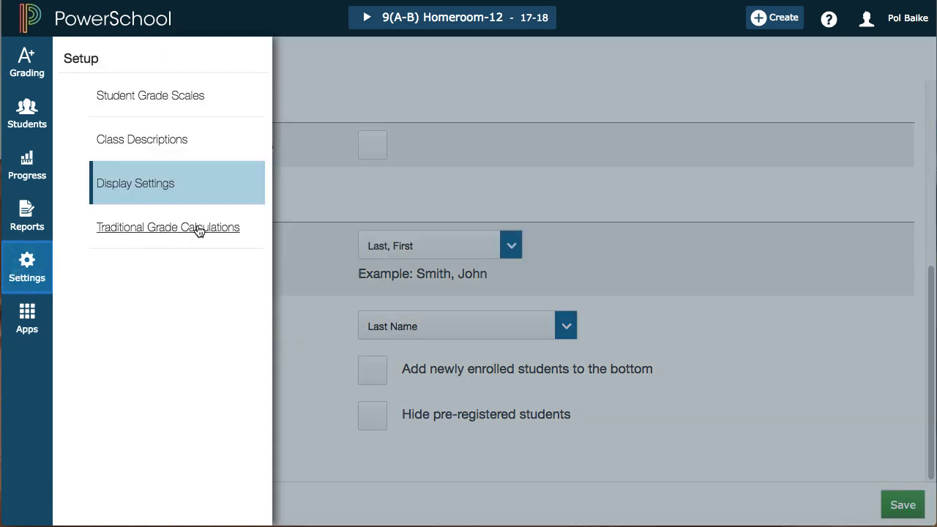